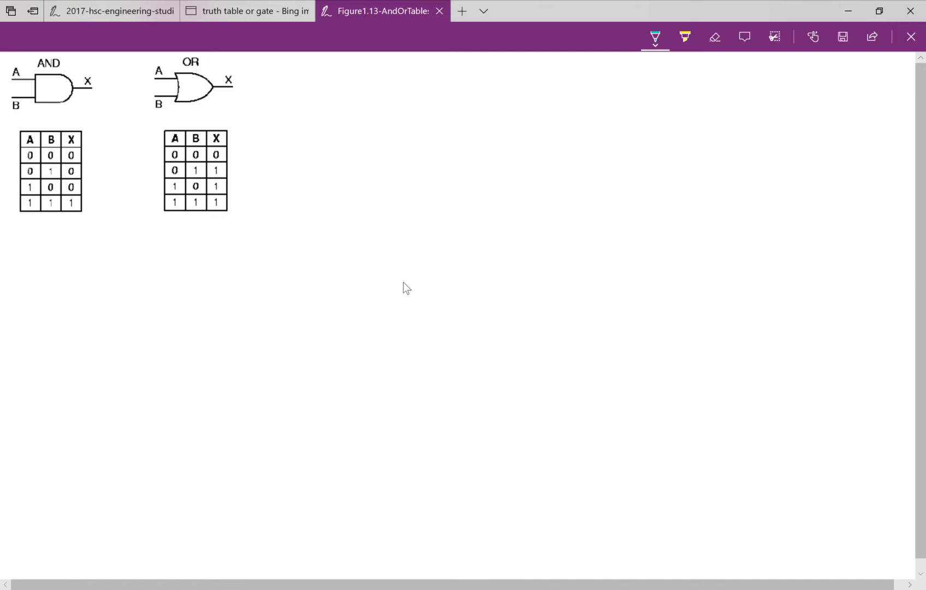
Draw a teal curved arrow from the AND table to a sketched line with an open switch.
{"action": "mouse_move", "coordinate": [56, 225]}
{"action": "left_mouse_down"}
{"action": "mouse_move", "coordinate": [56, 260]}
{"action": "mouse_move", "coordinate": [92, 295]}
{"action": "mouse_move", "coordinate": [182, 289]}
{"action": "mouse_move", "coordinate": [351, 156]}
{"action": "mouse_move", "coordinate": [411, 146]}
{"action": "mouse_move", "coordinate": [395, 162]}
{"action": "mouse_move", "coordinate": [383, 124]}
{"action": "left_mouse_up"}
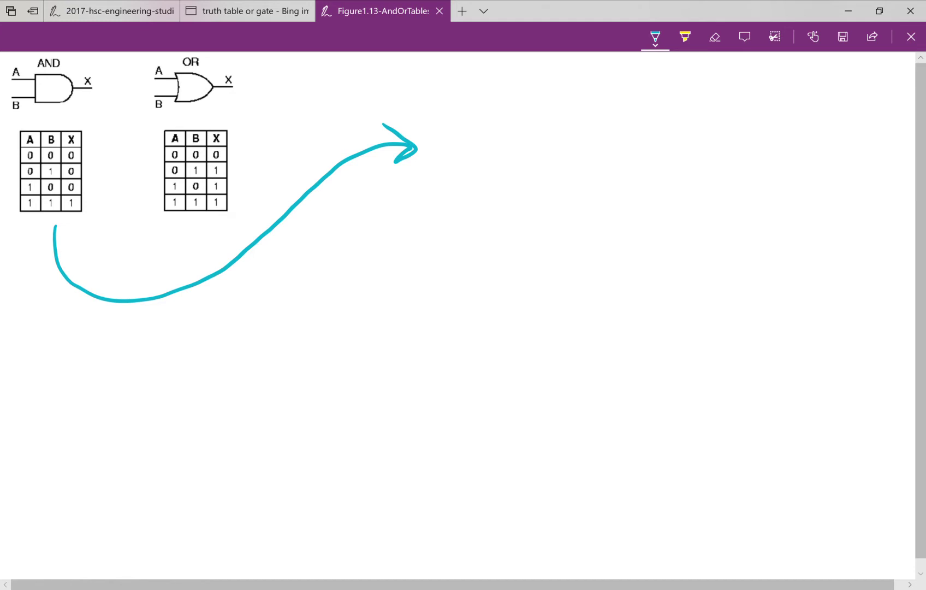
{"action": "mouse_move", "coordinate": [466, 182]}
{"action": "left_mouse_down"}
{"action": "mouse_move", "coordinate": [519, 180]}
{"action": "mouse_move", "coordinate": [552, 149]}
{"action": "mouse_move", "coordinate": [572, 176]}
{"action": "mouse_move", "coordinate": [621, 183]}
{"action": "mouse_move", "coordinate": [654, 145]}
{"action": "mouse_move", "coordinate": [668, 182]}
{"action": "mouse_move", "coordinate": [714, 179]}
{"action": "left_mouse_up"}
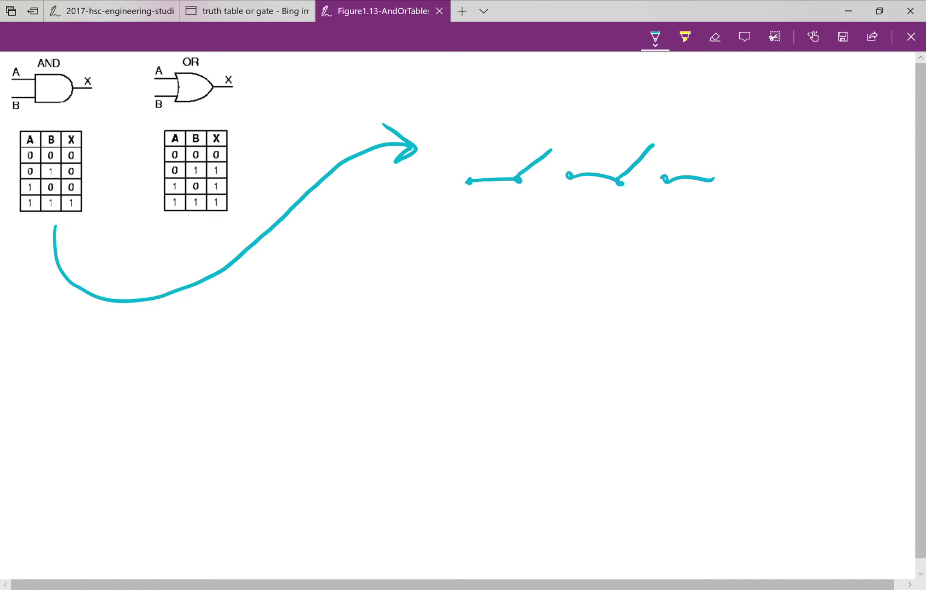
{"action": "mouse_move", "coordinate": [522, 173]}
{"action": "left_mouse_down"}
{"action": "mouse_move", "coordinate": [567, 170]}
{"action": "mouse_move", "coordinate": [522, 183]}
{"action": "left_mouse_up"}
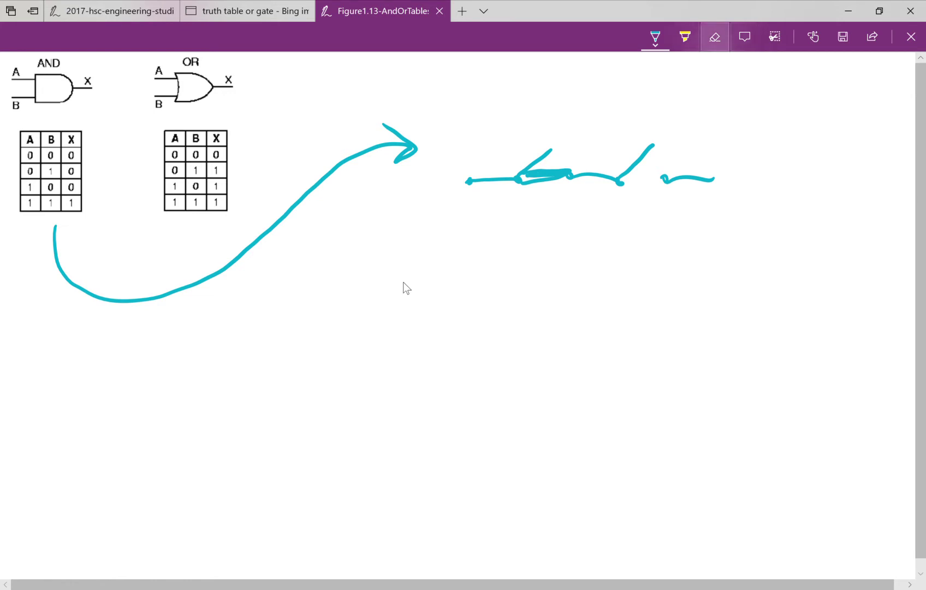
Erase the first switch tick stroke and go back to the teal pen.
{"action": "left_click", "coordinate": [715, 36]}
{"action": "mouse_move", "coordinate": [546, 154]}
{"action": "left_mouse_down"}
{"action": "mouse_move", "coordinate": [475, 180]}
{"action": "mouse_move", "coordinate": [515, 177]}
{"action": "mouse_move", "coordinate": [470, 176]}
{"action": "left_mouse_up"}
{"action": "left_click", "coordinate": [655, 36]}
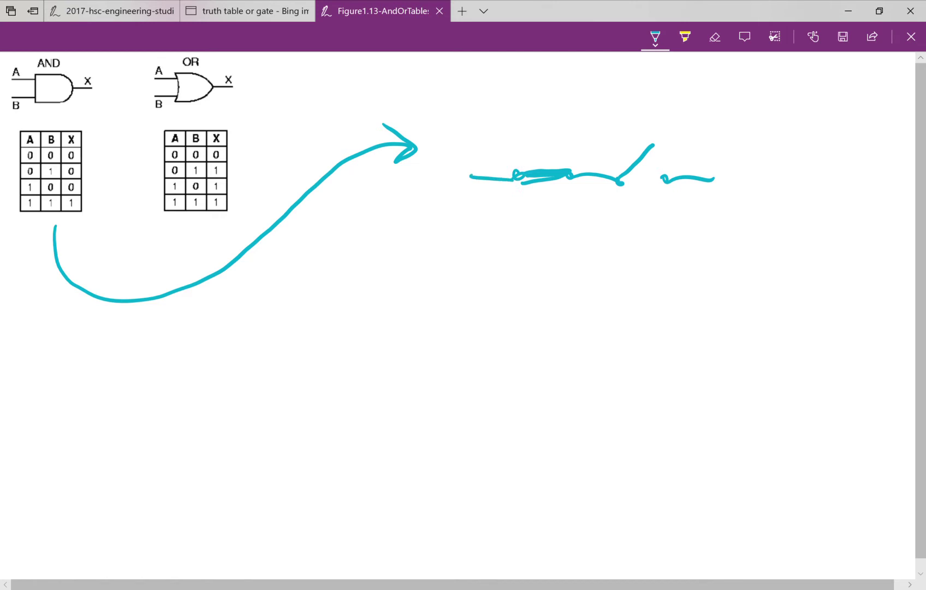
Label the first switch row 1 and 0, and draw arrows at the AND table's rows.
{"action": "left_click_drag", "start_coordinate": [539, 124], "coordinate": [543, 140]}
{"action": "mouse_move", "coordinate": [626, 126]}
{"action": "left_mouse_down"}
{"action": "mouse_move", "coordinate": [620, 137]}
{"action": "mouse_move", "coordinate": [626, 127]}
{"action": "left_mouse_up"}
{"action": "mouse_move", "coordinate": [102, 251]}
{"action": "left_mouse_down"}
{"action": "mouse_move", "coordinate": [86, 230]}
{"action": "mouse_move", "coordinate": [85, 245]}
{"action": "mouse_move", "coordinate": [96, 229]}
{"action": "mouse_move", "coordinate": [115, 259]}
{"action": "left_mouse_up"}
{"action": "mouse_move", "coordinate": [79, 221]}
{"action": "left_mouse_down"}
{"action": "mouse_move", "coordinate": [84, 244]}
{"action": "mouse_move", "coordinate": [98, 228]}
{"action": "left_mouse_up"}
{"action": "left_click_drag", "start_coordinate": [100, 189], "coordinate": [85, 189]}
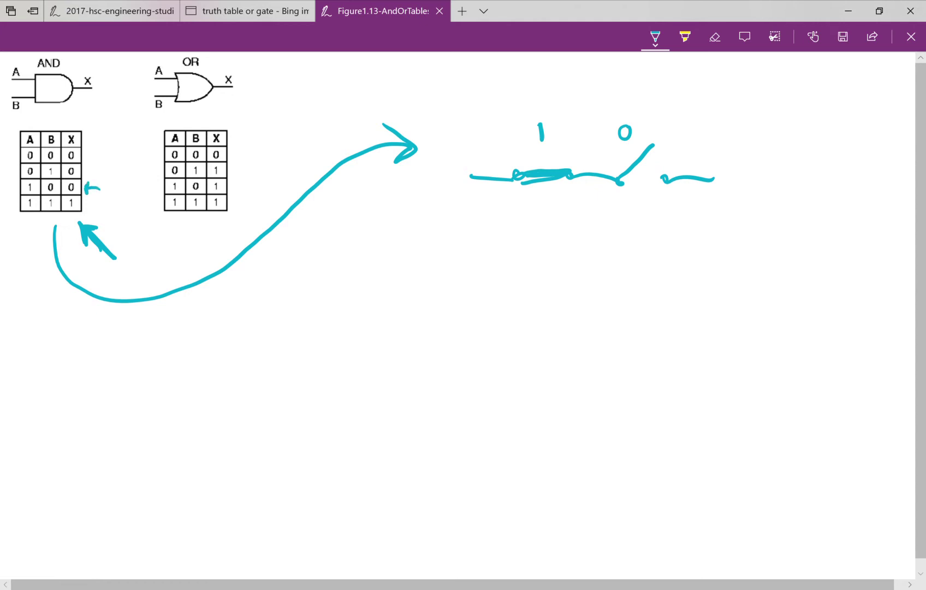
Sketch a second switch row labelled 0, 1, 1, with an arrow at the AND 0 1 0 row.
{"action": "mouse_move", "coordinate": [463, 250]}
{"action": "left_mouse_down"}
{"action": "mouse_move", "coordinate": [515, 244]}
{"action": "mouse_move", "coordinate": [547, 204]}
{"action": "mouse_move", "coordinate": [562, 240]}
{"action": "mouse_move", "coordinate": [701, 243]}
{"action": "left_mouse_up"}
{"action": "left_click_drag", "start_coordinate": [624, 206], "coordinate": [625, 223]}
{"action": "left_click_drag", "start_coordinate": [534, 258], "coordinate": [536, 266]}
{"action": "mouse_move", "coordinate": [510, 208]}
{"action": "left_mouse_down"}
{"action": "mouse_move", "coordinate": [503, 214]}
{"action": "mouse_move", "coordinate": [510, 209]}
{"action": "left_mouse_up"}
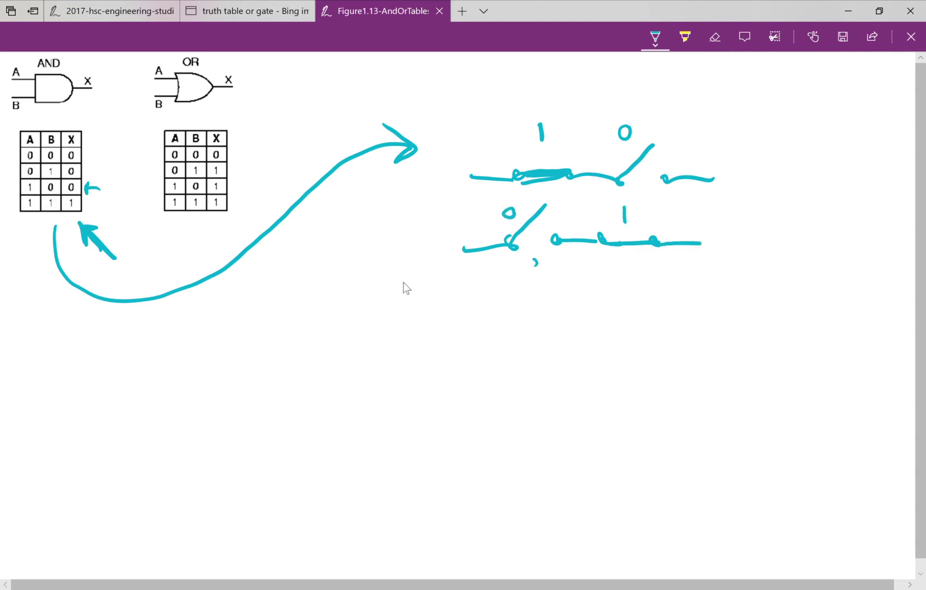
{"action": "left_click_drag", "start_coordinate": [108, 171], "coordinate": [86, 171]}
{"action": "left_click_drag", "start_coordinate": [87, 172], "coordinate": [105, 176]}
Add a third row of closed switches labelled 1 with output 1; mark the top two outputs 0.
{"action": "mouse_move", "coordinate": [457, 329]}
{"action": "left_mouse_down"}
{"action": "mouse_move", "coordinate": [574, 321]}
{"action": "mouse_move", "coordinate": [716, 328]}
{"action": "left_mouse_up"}
{"action": "left_click_drag", "start_coordinate": [528, 296], "coordinate": [530, 316]}
{"action": "left_click_drag", "start_coordinate": [632, 287], "coordinate": [634, 307]}
{"action": "left_click_drag", "start_coordinate": [737, 302], "coordinate": [738, 318]}
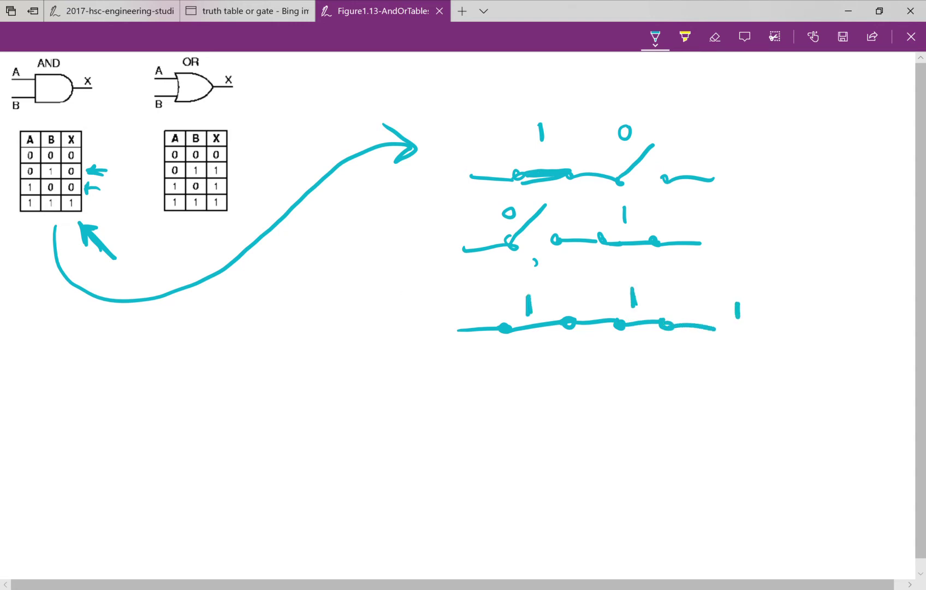
{"action": "left_click_drag", "start_coordinate": [733, 152], "coordinate": [731, 154]}
{"action": "left_click_drag", "start_coordinate": [723, 218], "coordinate": [722, 219]}
Erase all three switch-row sketches with their 1/0 labels and outputs.
{"action": "left_click", "coordinate": [714, 37]}
{"action": "left_click", "coordinate": [693, 178]}
{"action": "left_click", "coordinate": [732, 158]}
{"action": "left_click", "coordinate": [723, 225]}
{"action": "left_click", "coordinate": [637, 162]}
{"action": "left_click", "coordinate": [665, 179]}
{"action": "left_click", "coordinate": [681, 243]}
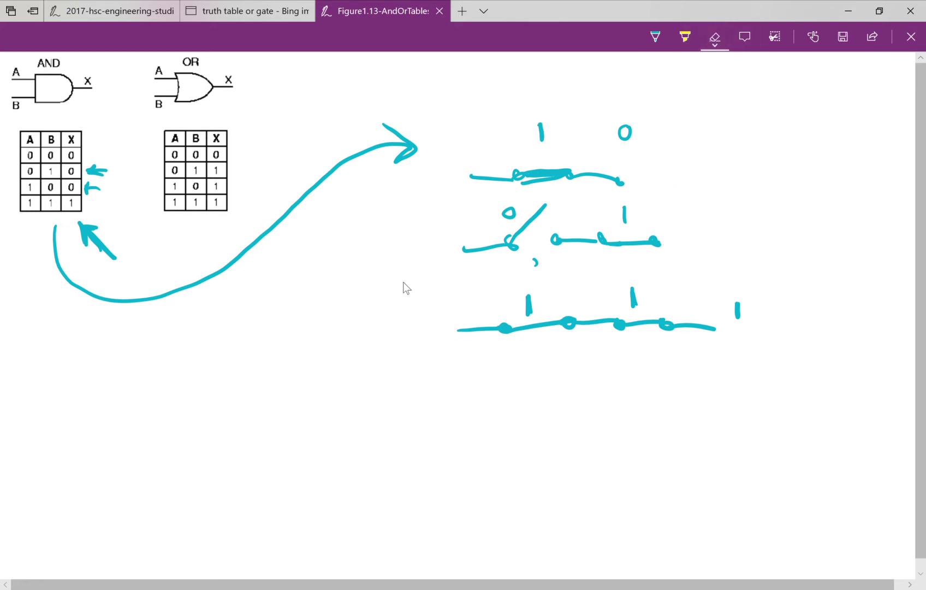
{"action": "left_click_drag", "start_coordinate": [737, 310], "coordinate": [529, 305]}
{"action": "left_click", "coordinate": [584, 324]}
{"action": "left_click", "coordinate": [527, 224]}
{"action": "left_click", "coordinate": [508, 212]}
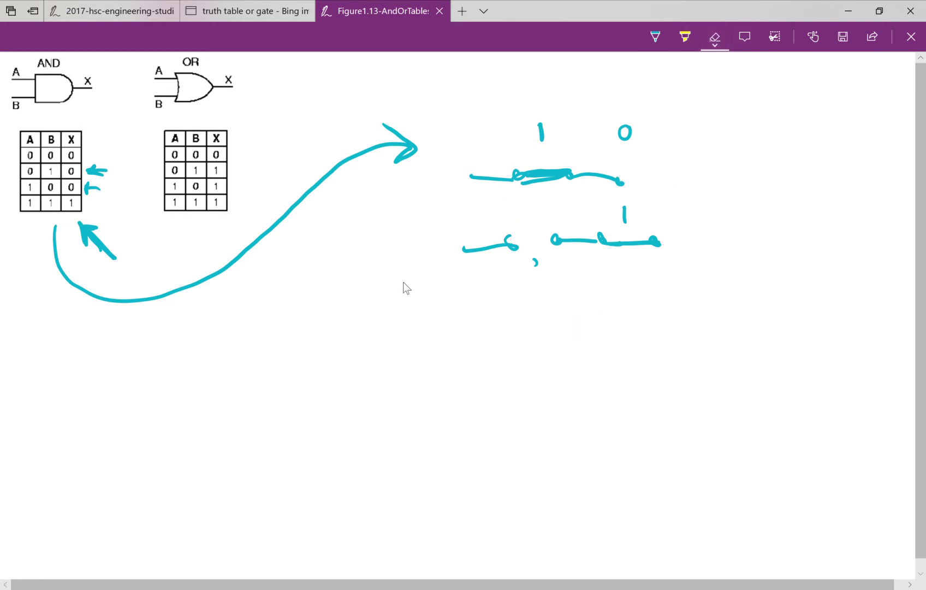
{"action": "left_click", "coordinate": [628, 242]}
{"action": "left_click", "coordinate": [595, 177]}
{"action": "left_click", "coordinate": [624, 214]}
{"action": "left_click", "coordinate": [624, 133]}
{"action": "left_click", "coordinate": [620, 182]}
{"action": "left_click", "coordinate": [546, 176]}
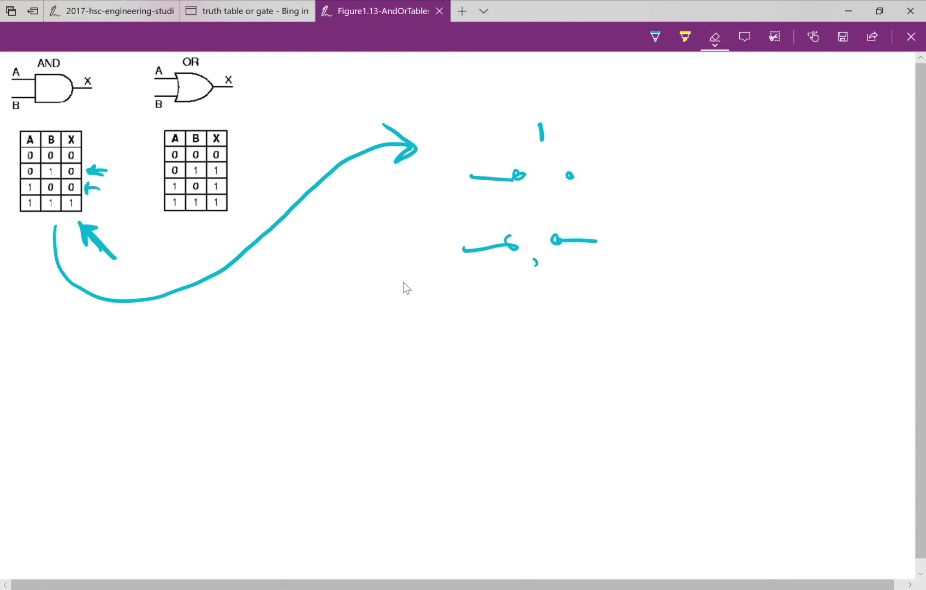
{"action": "left_click", "coordinate": [569, 176]}
{"action": "left_click", "coordinate": [542, 133]}
{"action": "left_click", "coordinate": [491, 177]}
{"action": "left_click", "coordinate": [518, 175]}
{"action": "left_click", "coordinate": [579, 241]}
{"action": "left_click", "coordinate": [557, 239]}
{"action": "left_click", "coordinate": [492, 246]}
{"action": "left_click", "coordinate": [535, 262]}
Erase the long curved arrow and the small arrows beside the AND table, then return to the pen.
{"action": "left_click", "coordinate": [101, 244]}
{"action": "left_click", "coordinate": [230, 262]}
{"action": "left_click", "coordinate": [92, 188]}
{"action": "left_click", "coordinate": [98, 170]}
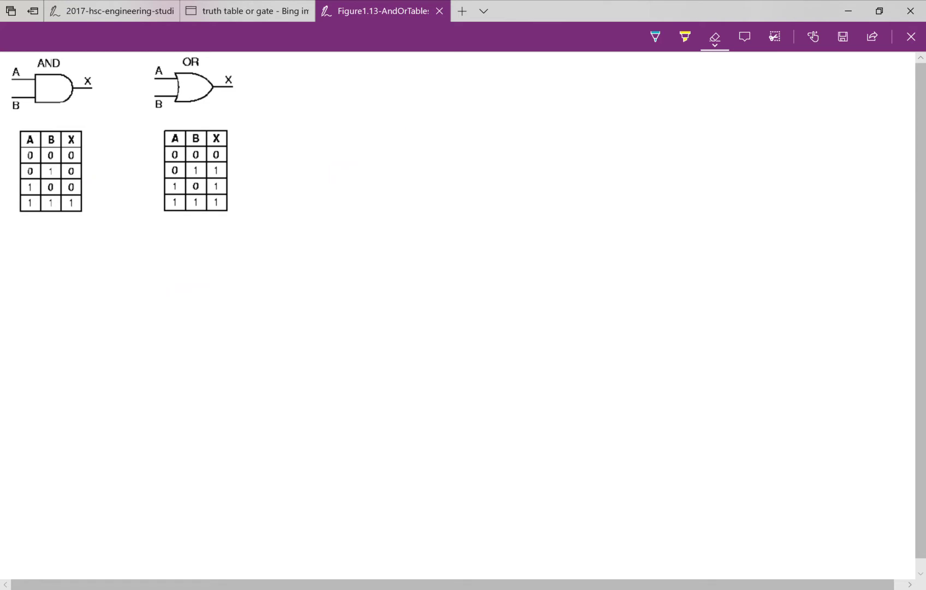
{"action": "left_click", "coordinate": [655, 37]}
Draw two open switches in parallel joined to one output, labelled 0, 0 with output 0.
{"action": "mouse_move", "coordinate": [391, 208]}
{"action": "left_mouse_down"}
{"action": "mouse_move", "coordinate": [439, 207]}
{"action": "mouse_move", "coordinate": [485, 174]}
{"action": "mouse_move", "coordinate": [496, 208]}
{"action": "mouse_move", "coordinate": [529, 213]}
{"action": "mouse_move", "coordinate": [528, 261]}
{"action": "mouse_move", "coordinate": [597, 261]}
{"action": "left_mouse_up"}
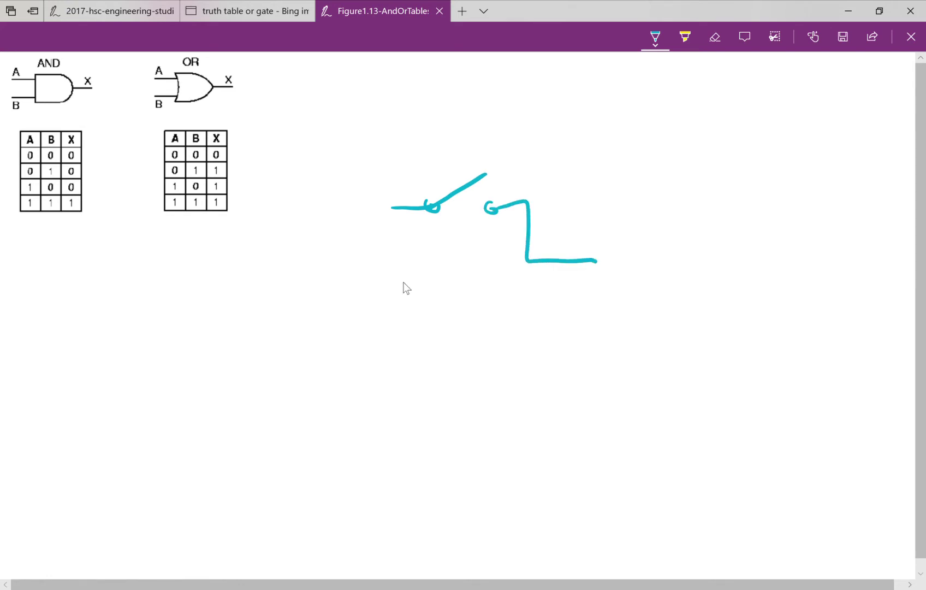
{"action": "mouse_move", "coordinate": [390, 308]}
{"action": "left_mouse_down"}
{"action": "mouse_move", "coordinate": [431, 310]}
{"action": "mouse_move", "coordinate": [479, 265]}
{"action": "left_mouse_up"}
{"action": "mouse_move", "coordinate": [483, 304]}
{"action": "left_mouse_down"}
{"action": "mouse_move", "coordinate": [528, 303]}
{"action": "mouse_move", "coordinate": [528, 258]}
{"action": "mouse_move", "coordinate": [601, 260]}
{"action": "left_mouse_up"}
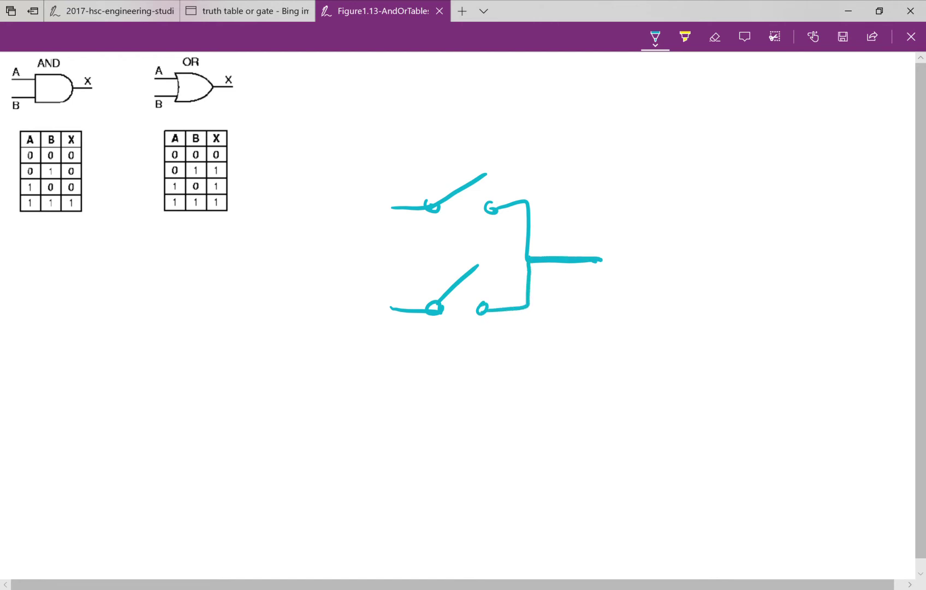
{"action": "mouse_move", "coordinate": [424, 156]}
{"action": "left_mouse_down"}
{"action": "mouse_move", "coordinate": [442, 153]}
{"action": "mouse_move", "coordinate": [425, 149]}
{"action": "left_mouse_up"}
{"action": "left_click_drag", "start_coordinate": [418, 267], "coordinate": [432, 264]}
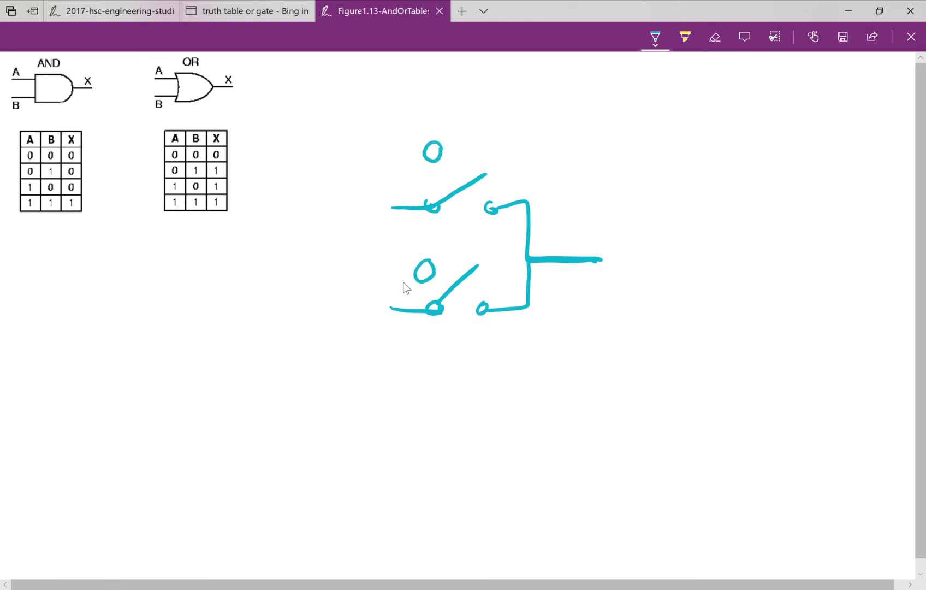
{"action": "mouse_move", "coordinate": [590, 217]}
{"action": "left_mouse_down"}
{"action": "mouse_move", "coordinate": [587, 236]}
{"action": "mouse_move", "coordinate": [594, 218]}
{"action": "left_mouse_up"}
Draw an arrow to the OR table and circle its 0 0 0 row.
{"action": "left_click_drag", "start_coordinate": [292, 289], "coordinate": [223, 239]}
{"action": "mouse_move", "coordinate": [235, 263]}
{"action": "left_mouse_down"}
{"action": "mouse_move", "coordinate": [223, 237]}
{"action": "mouse_move", "coordinate": [249, 240]}
{"action": "left_mouse_up"}
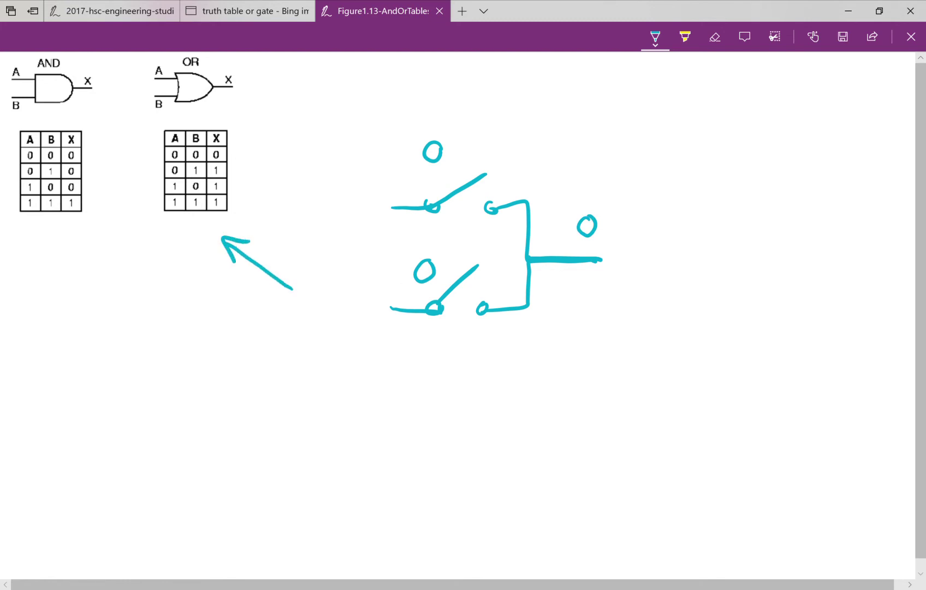
{"action": "mouse_move", "coordinate": [242, 143]}
{"action": "left_mouse_down"}
{"action": "mouse_move", "coordinate": [152, 144]}
{"action": "mouse_move", "coordinate": [207, 171]}
{"action": "mouse_move", "coordinate": [240, 137]}
{"action": "left_mouse_up"}
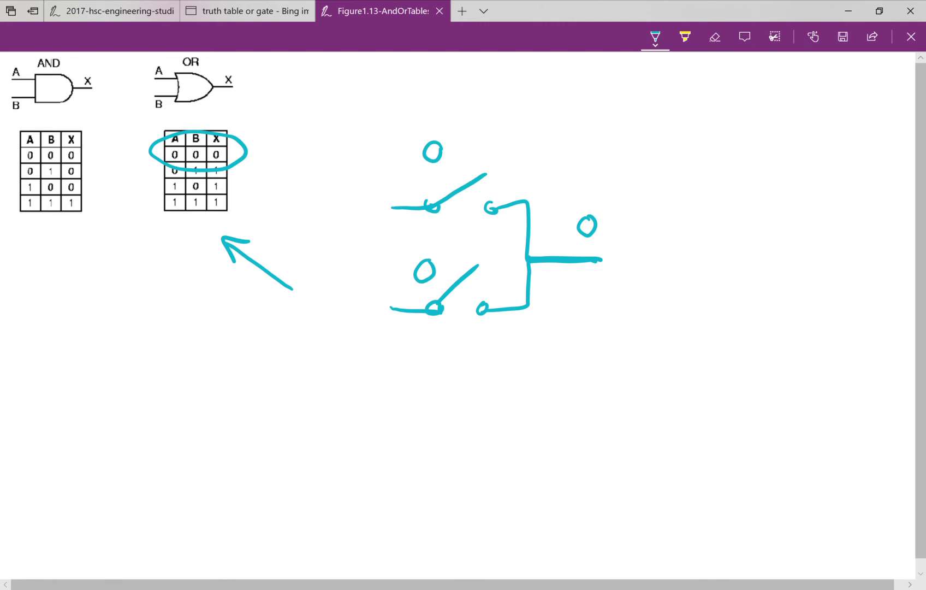
Draw a second parallel circuit with a closed upper switch, an open lower switch, and output 1.
{"action": "mouse_move", "coordinate": [400, 404]}
{"action": "left_mouse_down"}
{"action": "mouse_move", "coordinate": [431, 391]}
{"action": "mouse_move", "coordinate": [513, 387]}
{"action": "mouse_move", "coordinate": [538, 423]}
{"action": "mouse_move", "coordinate": [587, 421]}
{"action": "left_mouse_up"}
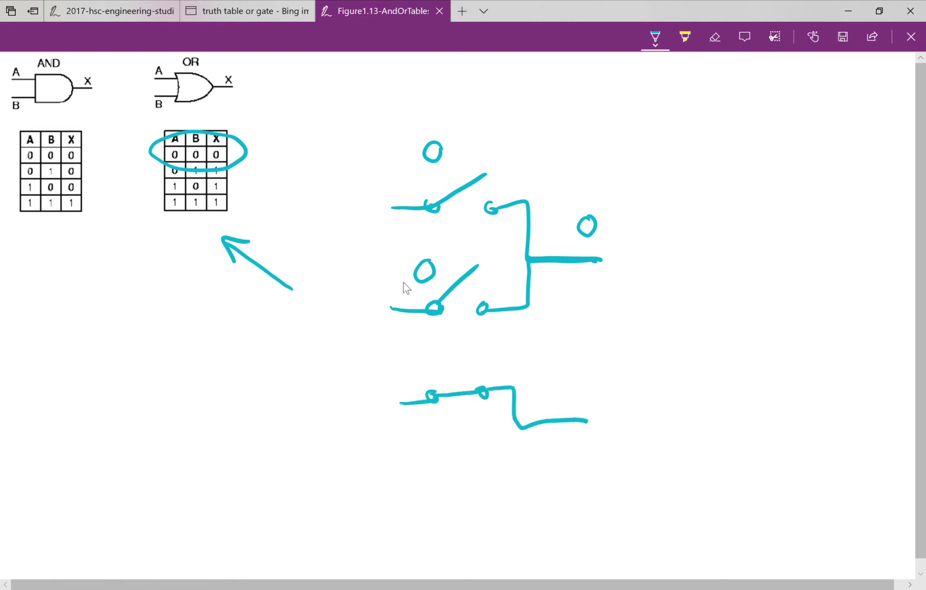
{"action": "left_click_drag", "start_coordinate": [571, 377], "coordinate": [573, 398]}
{"action": "mouse_move", "coordinate": [514, 419]}
{"action": "left_mouse_down"}
{"action": "mouse_move", "coordinate": [515, 466]}
{"action": "mouse_move", "coordinate": [459, 485]}
{"action": "mouse_move", "coordinate": [423, 481]}
{"action": "mouse_move", "coordinate": [452, 437]}
{"action": "left_mouse_up"}
{"action": "left_click_drag", "start_coordinate": [382, 488], "coordinate": [419, 476]}
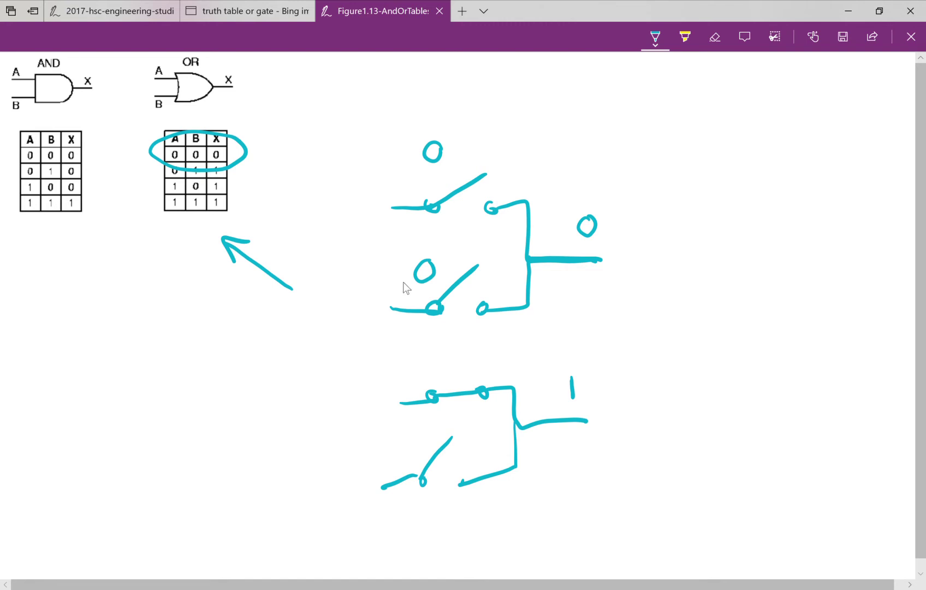
Mark the OR table's 0 1 1 and 1 0 1 rows with 1s.
{"action": "mouse_move", "coordinate": [220, 174]}
{"action": "left_mouse_down"}
{"action": "mouse_move", "coordinate": [270, 175]}
{"action": "mouse_move", "coordinate": [242, 184]}
{"action": "left_mouse_up"}
{"action": "left_click_drag", "start_coordinate": [287, 159], "coordinate": [289, 171]}
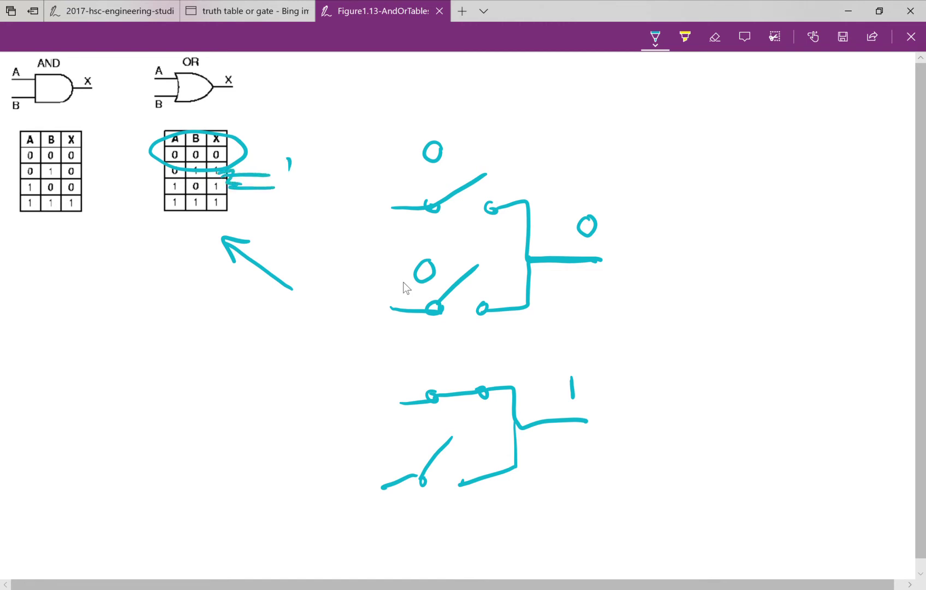
{"action": "left_click_drag", "start_coordinate": [230, 191], "coordinate": [247, 192]}
{"action": "left_click_drag", "start_coordinate": [296, 183], "coordinate": [295, 196]}
Close the second circuit's lower switch and circle the OR table's 1 1 1 row.
{"action": "left_click_drag", "start_coordinate": [420, 483], "coordinate": [470, 493]}
{"action": "left_click_drag", "start_coordinate": [432, 470], "coordinate": [429, 485]}
{"action": "left_click_drag", "start_coordinate": [440, 400], "coordinate": [467, 372]}
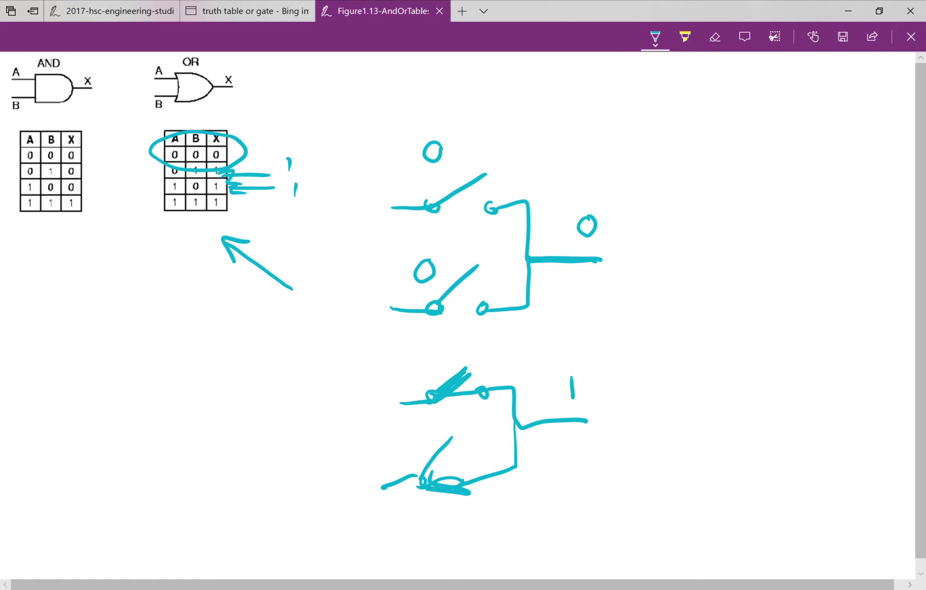
{"action": "mouse_move", "coordinate": [229, 218]}
{"action": "left_mouse_down"}
{"action": "mouse_move", "coordinate": [157, 205]}
{"action": "mouse_move", "coordinate": [191, 225]}
{"action": "mouse_move", "coordinate": [203, 214]}
{"action": "left_mouse_up"}
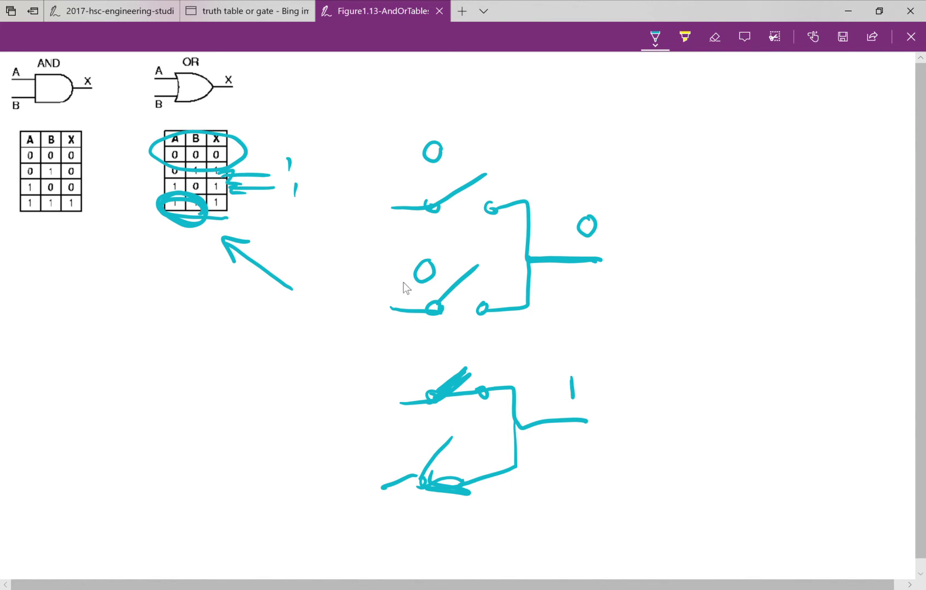
Write 1s at the OR gate's A and B inputs and output, circling the inputs.
{"action": "left_click_drag", "start_coordinate": [141, 66], "coordinate": [141, 82]}
{"action": "left_click_drag", "start_coordinate": [247, 83], "coordinate": [248, 96]}
{"action": "left_click_drag", "start_coordinate": [143, 98], "coordinate": [146, 118]}
{"action": "left_click_drag", "start_coordinate": [249, 86], "coordinate": [249, 99]}
{"action": "mouse_move", "coordinate": [156, 57]}
{"action": "left_mouse_down"}
{"action": "mouse_move", "coordinate": [164, 117]}
{"action": "mouse_move", "coordinate": [148, 60]}
{"action": "left_mouse_up"}
{"action": "left_click_drag", "start_coordinate": [251, 89], "coordinate": [253, 99]}
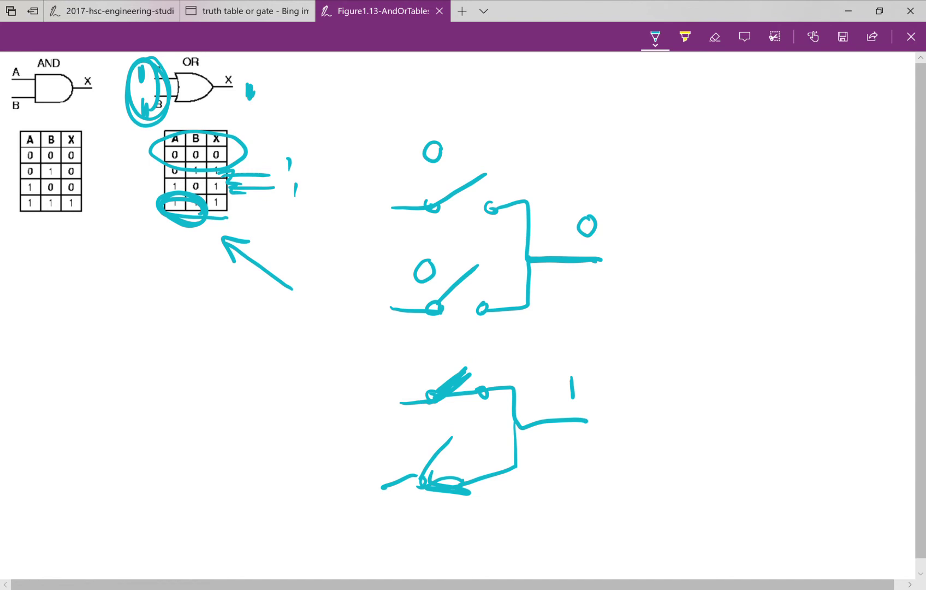
Mark the AND gate's inputs with 1s and write 0 at its output.
{"action": "left_click_drag", "start_coordinate": [9, 58], "coordinate": [7, 116]}
{"action": "left_click_drag", "start_coordinate": [94, 99], "coordinate": [93, 116]}
{"action": "left_click_drag", "start_coordinate": [7, 98], "coordinate": [5, 116]}
{"action": "left_click_drag", "start_coordinate": [90, 100], "coordinate": [86, 110]}
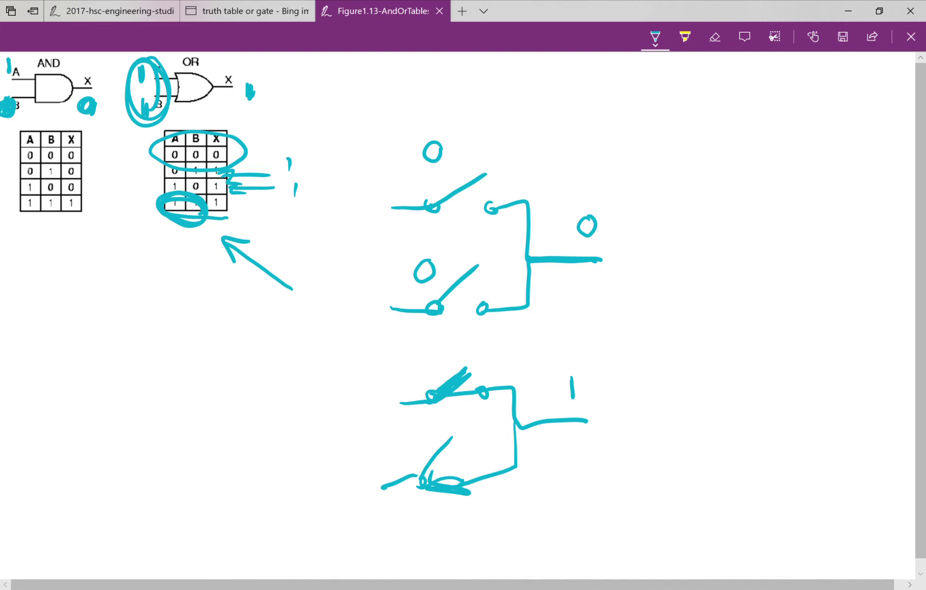
Draw a line down from the AND table's X column to a series switch circuit.
{"action": "left_click_drag", "start_coordinate": [72, 121], "coordinate": [66, 310]}
{"action": "mouse_move", "coordinate": [39, 343]}
{"action": "left_mouse_down"}
{"action": "mouse_move", "coordinate": [87, 344]}
{"action": "mouse_move", "coordinate": [121, 316]}
{"action": "left_mouse_up"}
{"action": "mouse_move", "coordinate": [119, 333]}
{"action": "left_mouse_down"}
{"action": "mouse_move", "coordinate": [170, 342]}
{"action": "mouse_move", "coordinate": [192, 316]}
{"action": "mouse_move", "coordinate": [206, 342]}
{"action": "mouse_move", "coordinate": [245, 343]}
{"action": "left_mouse_up"}
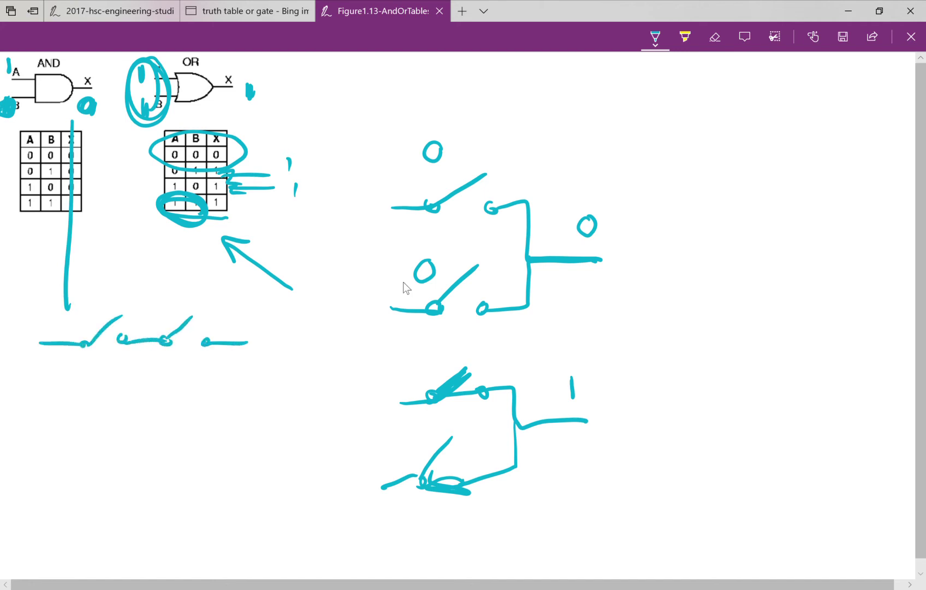
Draw a curved arrow from the OR gate to a small two-switch parallel circuit with an output line.
{"action": "mouse_move", "coordinate": [206, 99]}
{"action": "left_mouse_down"}
{"action": "mouse_move", "coordinate": [245, 112]}
{"action": "mouse_move", "coordinate": [190, 452]}
{"action": "left_mouse_up"}
{"action": "left_click_drag", "start_coordinate": [203, 431], "coordinate": [192, 446]}
{"action": "left_click_drag", "start_coordinate": [65, 494], "coordinate": [171, 491]}
{"action": "left_click", "coordinate": [110, 529]}
{"action": "left_click_drag", "start_coordinate": [70, 544], "coordinate": [109, 527]}
{"action": "mouse_move", "coordinate": [110, 527]}
{"action": "left_mouse_down"}
{"action": "mouse_move", "coordinate": [130, 509]}
{"action": "mouse_move", "coordinate": [131, 530]}
{"action": "mouse_move", "coordinate": [172, 534]}
{"action": "left_mouse_up"}
{"action": "left_click", "coordinate": [133, 529]}
{"action": "mouse_move", "coordinate": [171, 534]}
{"action": "left_mouse_down"}
{"action": "mouse_move", "coordinate": [174, 489]}
{"action": "mouse_move", "coordinate": [174, 512]}
{"action": "mouse_move", "coordinate": [216, 511]}
{"action": "left_mouse_up"}
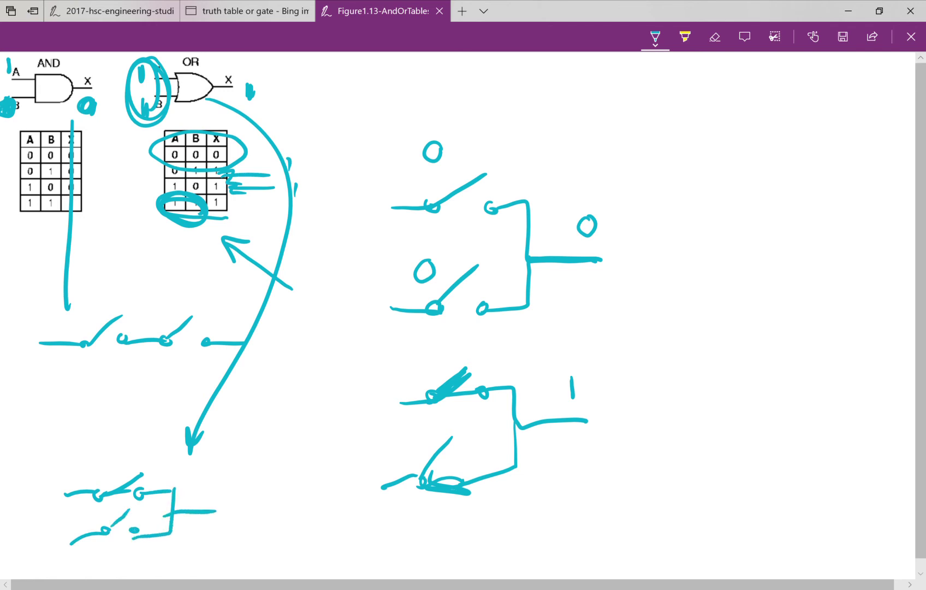
Erase the right-side switch circuits and the lower-left series and parallel circuit sketches.
{"action": "left_click", "coordinate": [714, 36]}
{"action": "left_click_drag", "start_coordinate": [587, 226], "coordinate": [463, 285]}
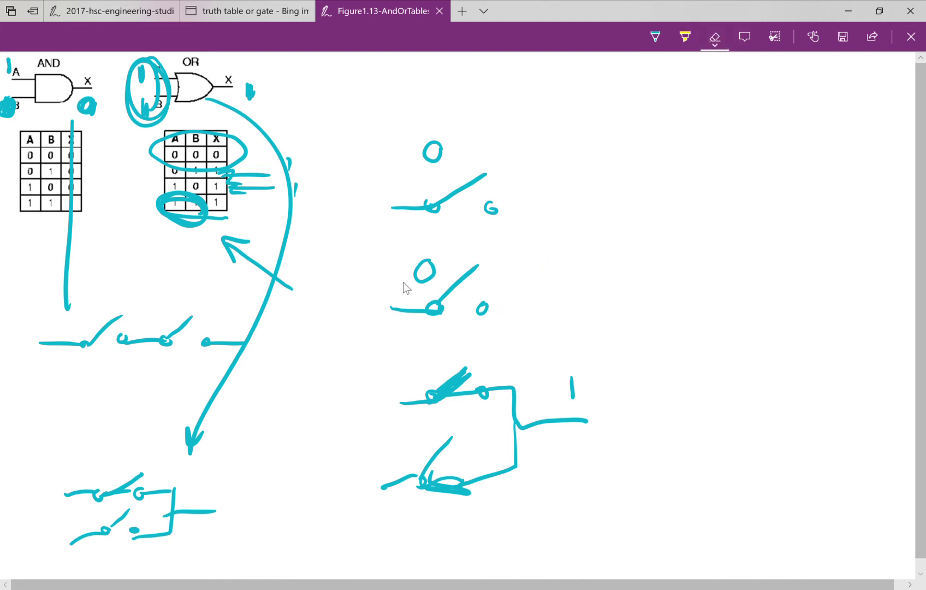
{"action": "mouse_move", "coordinate": [433, 153]}
{"action": "left_mouse_down"}
{"action": "mouse_move", "coordinate": [459, 283]}
{"action": "mouse_move", "coordinate": [415, 309]}
{"action": "left_mouse_up"}
{"action": "left_click_drag", "start_coordinate": [482, 309], "coordinate": [546, 422]}
{"action": "left_click", "coordinate": [573, 388]}
{"action": "left_click_drag", "start_coordinate": [470, 377], "coordinate": [513, 453]}
{"action": "mouse_move", "coordinate": [426, 395]}
{"action": "left_mouse_down"}
{"action": "mouse_move", "coordinate": [448, 484]}
{"action": "mouse_move", "coordinate": [385, 486]}
{"action": "left_mouse_up"}
{"action": "mouse_move", "coordinate": [216, 512]}
{"action": "left_mouse_down"}
{"action": "mouse_move", "coordinate": [164, 515]}
{"action": "mouse_move", "coordinate": [136, 538]}
{"action": "left_mouse_up"}
{"action": "left_click_drag", "start_coordinate": [142, 475], "coordinate": [95, 498]}
{"action": "left_click_drag", "start_coordinate": [129, 510], "coordinate": [112, 527]}
{"action": "left_click_drag", "start_coordinate": [97, 491], "coordinate": [66, 494]}
{"action": "left_click_drag", "start_coordinate": [103, 533], "coordinate": [71, 544]}
{"action": "left_click_drag", "start_coordinate": [88, 344], "coordinate": [39, 343]}
{"action": "left_click_drag", "start_coordinate": [122, 317], "coordinate": [89, 345]}
{"action": "left_click_drag", "start_coordinate": [273, 289], "coordinate": [230, 377]}
Erase the curved arrow, OR table circles and marks, gate labels, and the vertical line through the AND table.
{"action": "left_click_drag", "start_coordinate": [191, 318], "coordinate": [164, 340]}
{"action": "left_click_drag", "start_coordinate": [206, 342], "coordinate": [121, 340]}
{"action": "left_click_drag", "start_coordinate": [249, 343], "coordinate": [204, 343]}
{"action": "left_click_drag", "start_coordinate": [158, 205], "coordinate": [205, 221]}
{"action": "left_click_drag", "start_coordinate": [235, 243], "coordinate": [291, 288]}
{"action": "left_click_drag", "start_coordinate": [153, 147], "coordinate": [245, 156]}
{"action": "left_click_drag", "start_coordinate": [226, 173], "coordinate": [295, 191]}
{"action": "left_click_drag", "start_coordinate": [250, 86], "coordinate": [250, 98]}
{"action": "left_click_drag", "start_coordinate": [131, 65], "coordinate": [164, 123]}
{"action": "left_click_drag", "start_coordinate": [141, 71], "coordinate": [146, 115]}
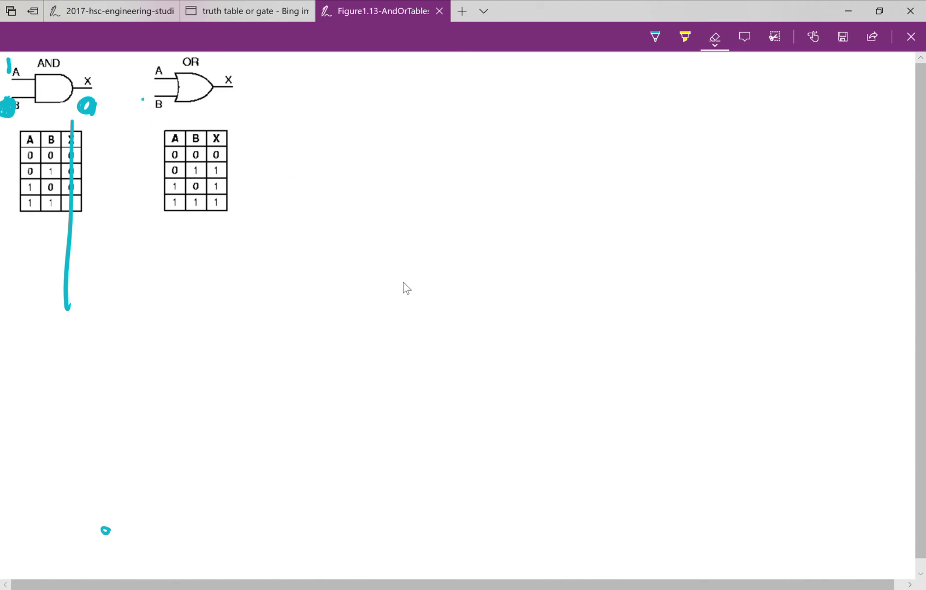
{"action": "left_click_drag", "start_coordinate": [81, 100], "coordinate": [94, 113]}
{"action": "left_click_drag", "start_coordinate": [8, 58], "coordinate": [15, 116]}
{"action": "left_click_drag", "start_coordinate": [71, 121], "coordinate": [67, 309]}
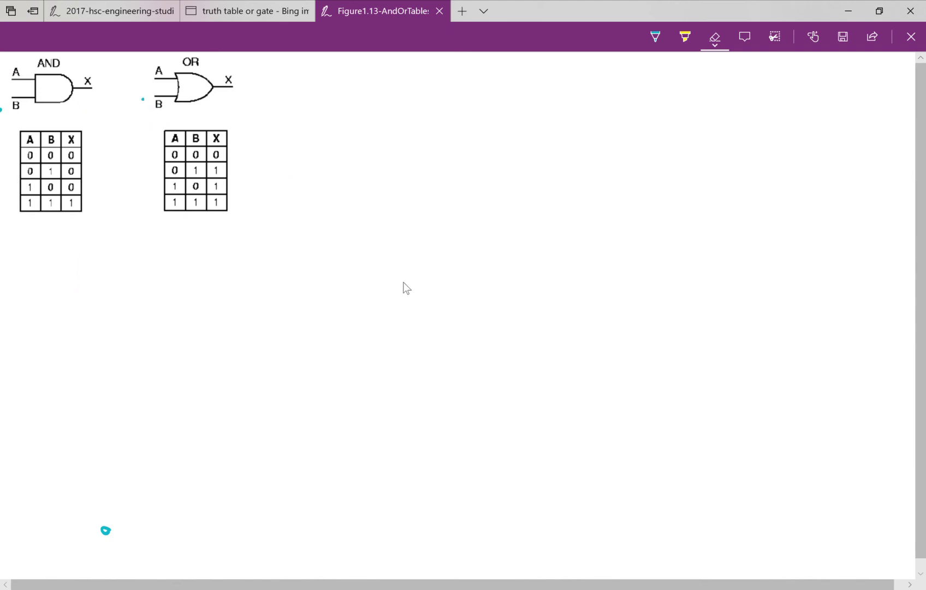
{"action": "left_click_drag", "start_coordinate": [102, 528], "coordinate": [109, 534]}
Draw a teal NOR gate with an arrow from a 0 label to its output bubble.
{"action": "left_click", "coordinate": [656, 36]}
{"action": "mouse_move", "coordinate": [388, 215]}
{"action": "left_mouse_down"}
{"action": "mouse_move", "coordinate": [409, 224]}
{"action": "mouse_move", "coordinate": [397, 289]}
{"action": "mouse_move", "coordinate": [473, 271]}
{"action": "mouse_move", "coordinate": [406, 292]}
{"action": "left_mouse_up"}
{"action": "left_click_drag", "start_coordinate": [467, 271], "coordinate": [543, 271]}
{"action": "left_click_drag", "start_coordinate": [345, 229], "coordinate": [403, 228]}
{"action": "left_click_drag", "start_coordinate": [342, 269], "coordinate": [411, 274]}
{"action": "left_click_drag", "start_coordinate": [484, 146], "coordinate": [475, 246]}
{"action": "left_click_drag", "start_coordinate": [483, 230], "coordinate": [476, 245]}
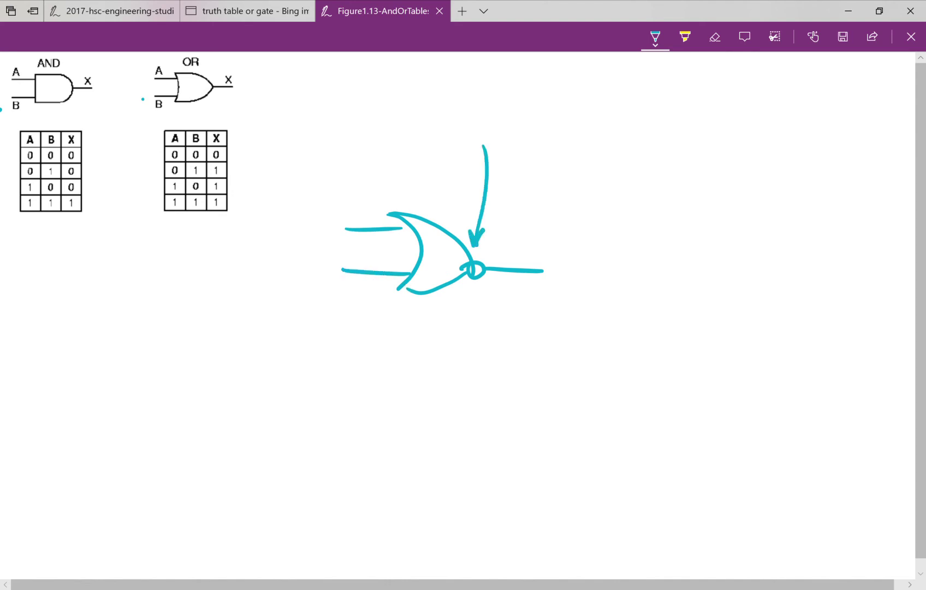
{"action": "left_click_drag", "start_coordinate": [486, 110], "coordinate": [482, 117]}
Draw a NAND gate below with an arrow to its bubble, and a NOT gate to the right.
{"action": "mouse_move", "coordinate": [357, 399]}
{"action": "left_mouse_down"}
{"action": "mouse_move", "coordinate": [400, 402]}
{"action": "mouse_move", "coordinate": [403, 441]}
{"action": "left_mouse_up"}
{"action": "mouse_move", "coordinate": [393, 375]}
{"action": "left_mouse_down"}
{"action": "mouse_move", "coordinate": [454, 425]}
{"action": "mouse_move", "coordinate": [401, 445]}
{"action": "mouse_move", "coordinate": [351, 426]}
{"action": "left_mouse_up"}
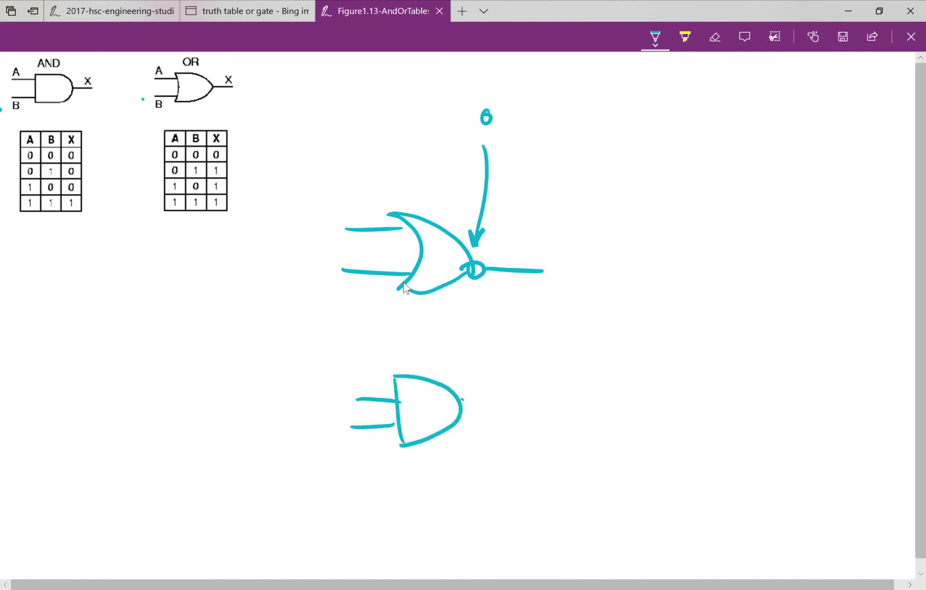
{"action": "left_click_drag", "start_coordinate": [457, 400], "coordinate": [537, 398]}
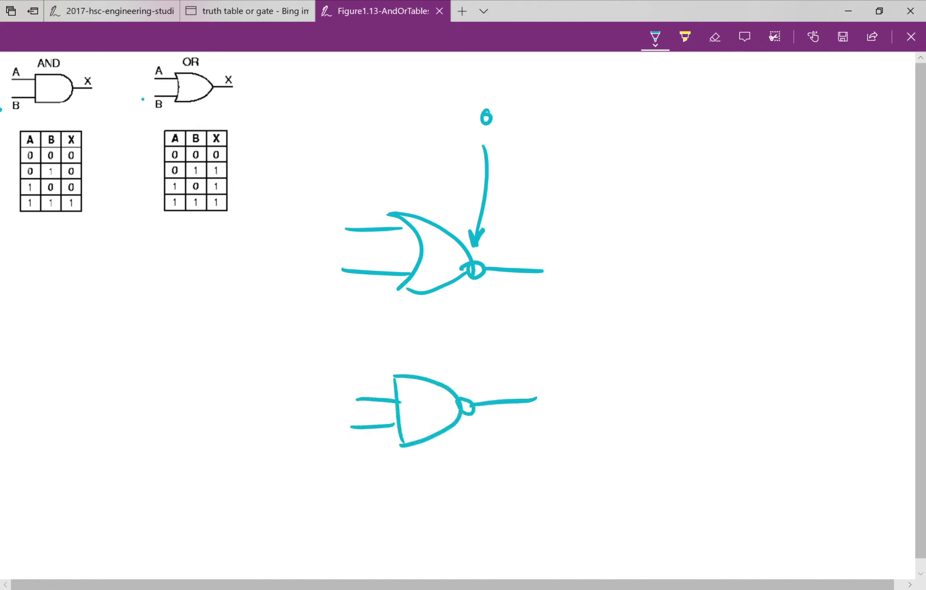
{"action": "mouse_move", "coordinate": [500, 138]}
{"action": "left_mouse_down"}
{"action": "mouse_move", "coordinate": [534, 339]}
{"action": "mouse_move", "coordinate": [460, 383]}
{"action": "left_mouse_up"}
{"action": "mouse_move", "coordinate": [455, 369]}
{"action": "left_mouse_down"}
{"action": "mouse_move", "coordinate": [456, 386]}
{"action": "mouse_move", "coordinate": [473, 379]}
{"action": "left_mouse_up"}
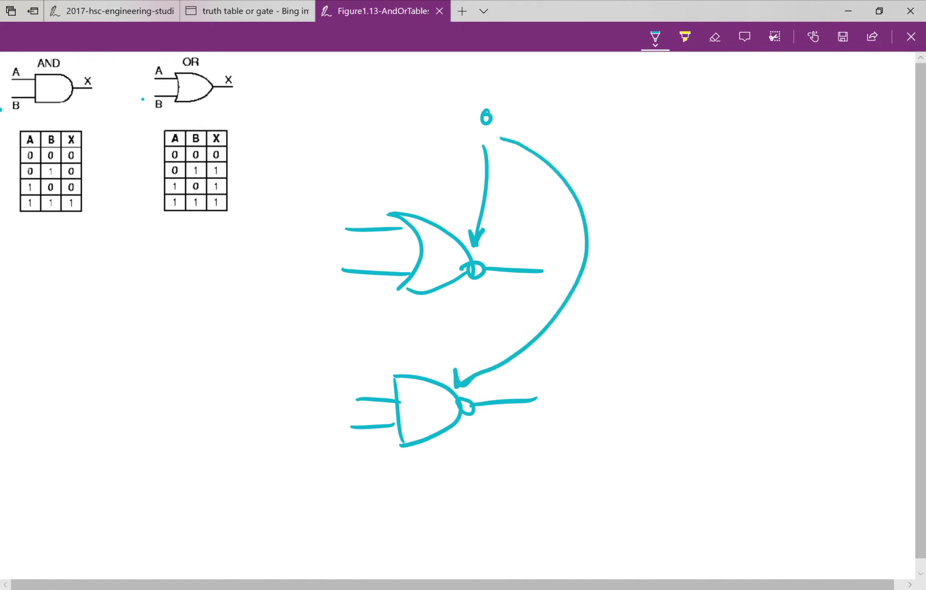
{"action": "mouse_move", "coordinate": [654, 301]}
{"action": "left_mouse_down"}
{"action": "mouse_move", "coordinate": [683, 300]}
{"action": "mouse_move", "coordinate": [685, 323]}
{"action": "left_mouse_up"}
{"action": "mouse_move", "coordinate": [679, 276]}
{"action": "left_mouse_down"}
{"action": "mouse_move", "coordinate": [716, 299]}
{"action": "mouse_move", "coordinate": [686, 323]}
{"action": "mouse_move", "coordinate": [728, 307]}
{"action": "mouse_move", "coordinate": [719, 295]}
{"action": "mouse_move", "coordinate": [761, 301]}
{"action": "left_mouse_up"}
Complete the first NOT gate and label its input 0 and output 1.
{"action": "left_click", "coordinate": [734, 301]}
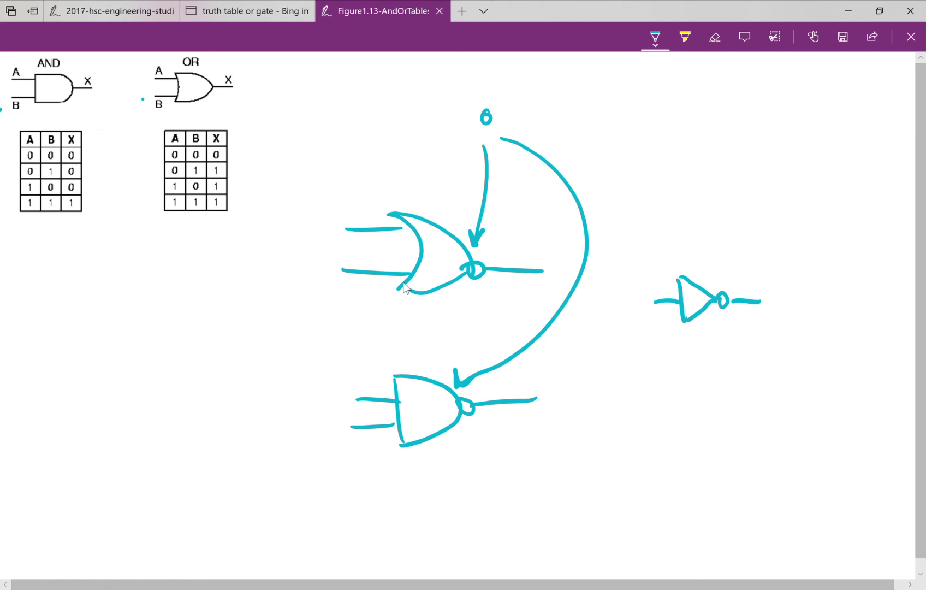
{"action": "mouse_move", "coordinate": [642, 256]}
{"action": "left_mouse_down"}
{"action": "mouse_move", "coordinate": [635, 260]}
{"action": "mouse_move", "coordinate": [648, 257]}
{"action": "left_mouse_up"}
{"action": "left_click_drag", "start_coordinate": [748, 257], "coordinate": [749, 272]}
Draw a second NOT gate below, with a bubble, input labelled 1 and output 0.
{"action": "mouse_move", "coordinate": [641, 387]}
{"action": "left_mouse_down"}
{"action": "mouse_move", "coordinate": [668, 382]}
{"action": "mouse_move", "coordinate": [678, 401]}
{"action": "left_mouse_up"}
{"action": "left_click_drag", "start_coordinate": [677, 363], "coordinate": [682, 401]}
{"action": "left_click_drag", "start_coordinate": [634, 343], "coordinate": [637, 367]}
{"action": "mouse_move", "coordinate": [726, 381]}
{"action": "left_mouse_down"}
{"action": "mouse_move", "coordinate": [716, 386]}
{"action": "mouse_move", "coordinate": [768, 387]}
{"action": "left_mouse_up"}
{"action": "left_click_drag", "start_coordinate": [736, 356], "coordinate": [738, 356]}
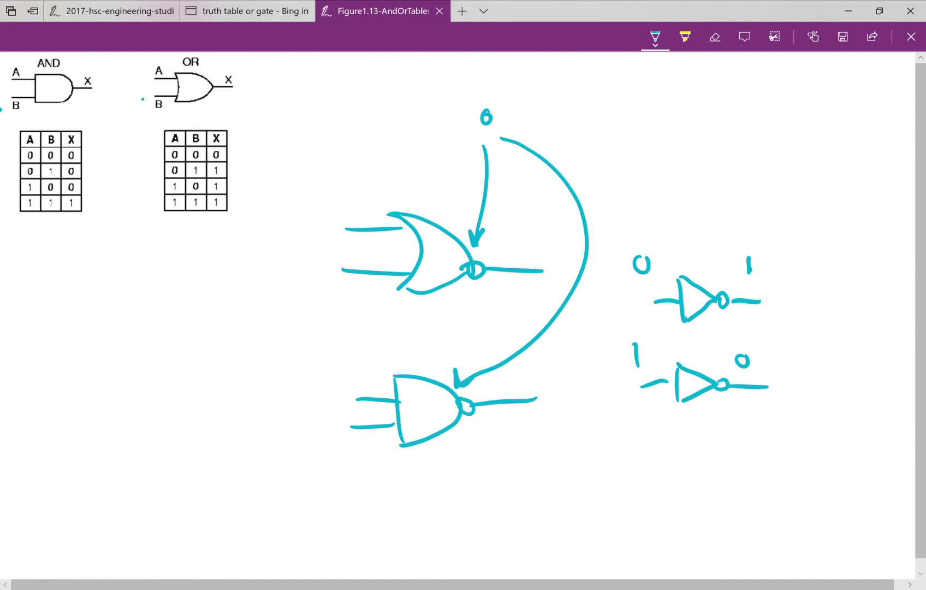
Add an arrow to the NOR gate labelled 'or', and write 'and' above the NAND gate.
{"action": "mouse_move", "coordinate": [373, 147]}
{"action": "left_mouse_down"}
{"action": "mouse_move", "coordinate": [392, 190]}
{"action": "mouse_move", "coordinate": [402, 183]}
{"action": "left_mouse_up"}
{"action": "mouse_move", "coordinate": [363, 117]}
{"action": "left_mouse_down"}
{"action": "mouse_move", "coordinate": [352, 124]}
{"action": "mouse_move", "coordinate": [361, 120]}
{"action": "left_mouse_up"}
{"action": "left_click_drag", "start_coordinate": [370, 117], "coordinate": [379, 103]}
{"action": "mouse_move", "coordinate": [373, 337]}
{"action": "left_mouse_down"}
{"action": "mouse_move", "coordinate": [362, 358]}
{"action": "mouse_move", "coordinate": [376, 354]}
{"action": "left_mouse_up"}
{"action": "left_click_drag", "start_coordinate": [380, 349], "coordinate": [409, 350]}
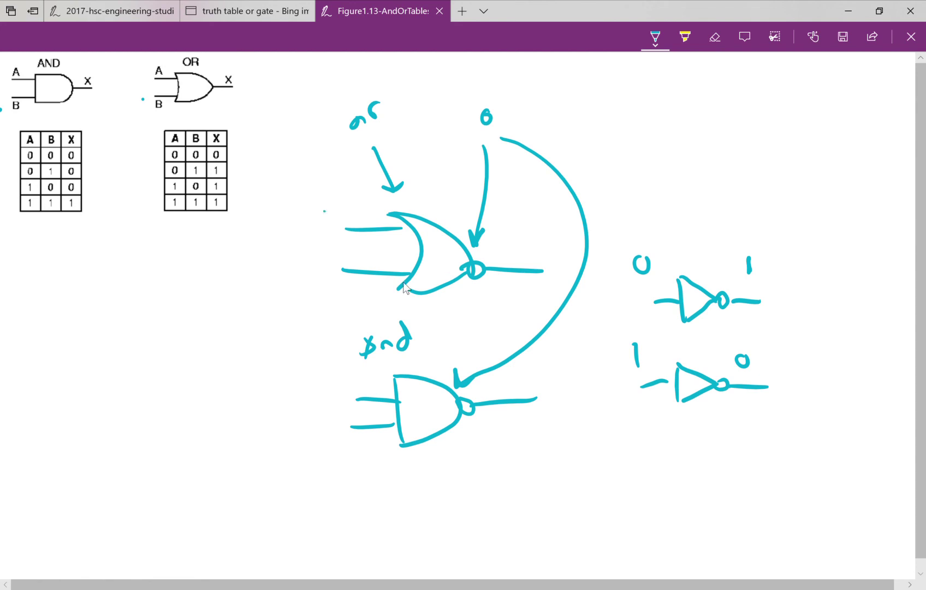
Write 1 and 0 at the NOR gate's inputs and 0 at its output, then bracket a column beside the AND table.
{"action": "left_click_drag", "start_coordinate": [325, 211], "coordinate": [326, 228]}
{"action": "mouse_move", "coordinate": [329, 284]}
{"action": "left_mouse_down"}
{"action": "mouse_move", "coordinate": [335, 294]}
{"action": "mouse_move", "coordinate": [331, 285]}
{"action": "left_mouse_up"}
{"action": "left_click_drag", "start_coordinate": [513, 237], "coordinate": [512, 240]}
{"action": "mouse_move", "coordinate": [83, 130]}
{"action": "left_mouse_down"}
{"action": "mouse_move", "coordinate": [113, 130]}
{"action": "mouse_move", "coordinate": [118, 155]}
{"action": "mouse_move", "coordinate": [119, 209]}
{"action": "mouse_move", "coordinate": [85, 214]}
{"action": "mouse_move", "coordinate": [117, 188]}
{"action": "mouse_move", "coordinate": [89, 180]}
{"action": "mouse_move", "coordinate": [115, 173]}
{"action": "mouse_move", "coordinate": [113, 159]}
{"action": "mouse_move", "coordinate": [87, 144]}
{"action": "mouse_move", "coordinate": [116, 144]}
{"action": "left_mouse_up"}
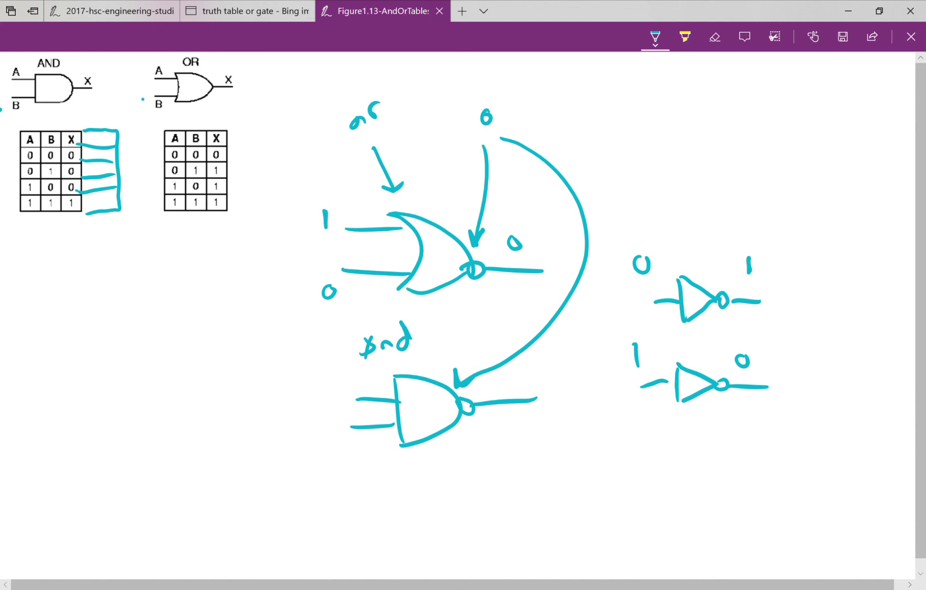
Head the new column NAND, write its first 1 values, and add an inversion bubble to the AND gate.
{"action": "mouse_move", "coordinate": [84, 125]}
{"action": "left_mouse_down"}
{"action": "mouse_move", "coordinate": [83, 112]}
{"action": "mouse_move", "coordinate": [94, 122]}
{"action": "mouse_move", "coordinate": [105, 111]}
{"action": "mouse_move", "coordinate": [112, 124]}
{"action": "mouse_move", "coordinate": [124, 111]}
{"action": "mouse_move", "coordinate": [127, 121]}
{"action": "left_mouse_up"}
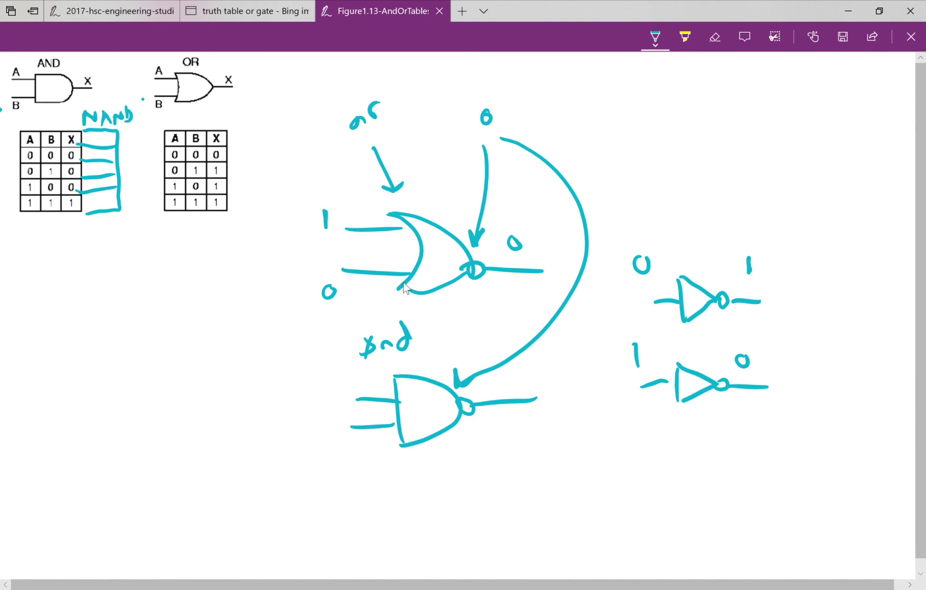
{"action": "mouse_move", "coordinate": [100, 135]}
{"action": "left_mouse_down"}
{"action": "mouse_move", "coordinate": [93, 144]}
{"action": "mouse_move", "coordinate": [95, 136]}
{"action": "left_mouse_up"}
{"action": "mouse_move", "coordinate": [80, 87]}
{"action": "left_mouse_down"}
{"action": "mouse_move", "coordinate": [72, 92]}
{"action": "mouse_move", "coordinate": [79, 82]}
{"action": "left_mouse_up"}
{"action": "mouse_move", "coordinate": [97, 150]}
{"action": "left_mouse_down"}
{"action": "mouse_move", "coordinate": [98, 202]}
{"action": "mouse_move", "coordinate": [104, 195]}
{"action": "left_mouse_up"}
Bubble the OR gate, relabel the gates NAND and NOR, and fill a NOR column reading 1,0,0,0.
{"action": "left_click_drag", "start_coordinate": [216, 85], "coordinate": [217, 91]}
{"action": "left_click_drag", "start_coordinate": [24, 71], "coordinate": [36, 55]}
{"action": "left_click_drag", "start_coordinate": [168, 71], "coordinate": [181, 57]}
{"action": "mouse_move", "coordinate": [226, 128]}
{"action": "left_mouse_down"}
{"action": "mouse_move", "coordinate": [260, 129]}
{"action": "mouse_move", "coordinate": [261, 212]}
{"action": "mouse_move", "coordinate": [226, 214]}
{"action": "mouse_move", "coordinate": [222, 190]}
{"action": "mouse_move", "coordinate": [262, 191]}
{"action": "mouse_move", "coordinate": [226, 175]}
{"action": "mouse_move", "coordinate": [263, 175]}
{"action": "mouse_move", "coordinate": [234, 159]}
{"action": "mouse_move", "coordinate": [256, 158]}
{"action": "left_mouse_up"}
{"action": "mouse_move", "coordinate": [217, 145]}
{"action": "left_mouse_down"}
{"action": "mouse_move", "coordinate": [267, 143]}
{"action": "mouse_move", "coordinate": [243, 130]}
{"action": "mouse_move", "coordinate": [244, 202]}
{"action": "left_mouse_up"}
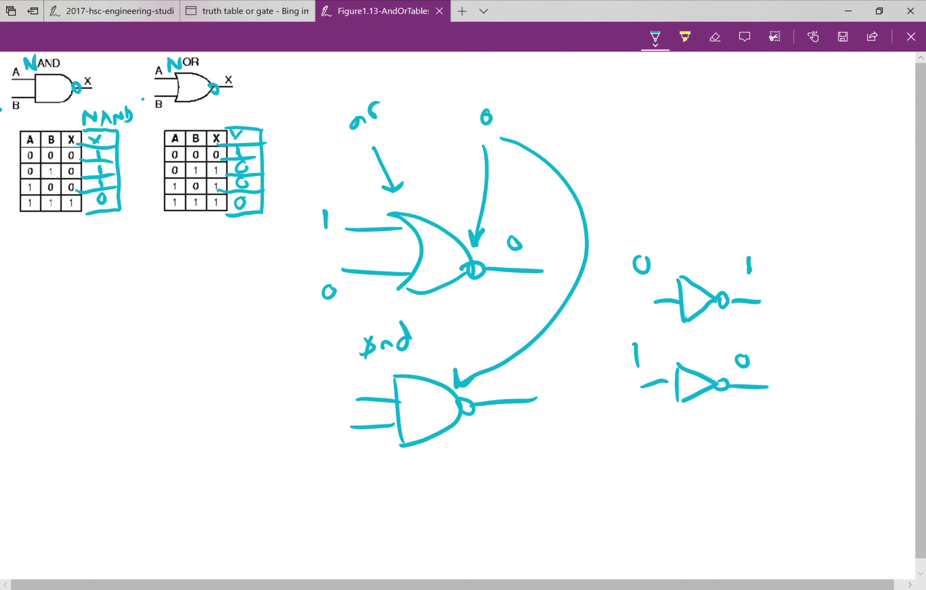
Sketch an AND gate and an OR gate with input and output lines at lower left.
{"action": "mouse_move", "coordinate": [95, 296]}
{"action": "left_mouse_down"}
{"action": "mouse_move", "coordinate": [102, 344]}
{"action": "mouse_move", "coordinate": [166, 316]}
{"action": "left_mouse_up"}
{"action": "mouse_move", "coordinate": [69, 316]}
{"action": "left_mouse_down"}
{"action": "mouse_move", "coordinate": [100, 313]}
{"action": "mouse_move", "coordinate": [103, 333]}
{"action": "left_mouse_up"}
{"action": "mouse_move", "coordinate": [99, 377]}
{"action": "left_mouse_down"}
{"action": "mouse_move", "coordinate": [115, 420]}
{"action": "mouse_move", "coordinate": [132, 382]}
{"action": "mouse_move", "coordinate": [112, 426]}
{"action": "left_mouse_up"}
{"action": "left_click_drag", "start_coordinate": [157, 402], "coordinate": [181, 400]}
{"action": "mouse_move", "coordinate": [80, 398]}
{"action": "left_mouse_down"}
{"action": "mouse_move", "coordinate": [120, 397]}
{"action": "mouse_move", "coordinate": [118, 410]}
{"action": "left_mouse_up"}
{"action": "mouse_move", "coordinate": [120, 451]}
{"action": "left_mouse_down"}
{"action": "mouse_move", "coordinate": [143, 467]}
{"action": "mouse_move", "coordinate": [127, 491]}
{"action": "left_mouse_up"}
Draw a NOT gate with a bubble below the OR gate, then circle the lower-left gates.
{"action": "mouse_move", "coordinate": [120, 450]}
{"action": "left_mouse_down"}
{"action": "mouse_move", "coordinate": [143, 467]}
{"action": "mouse_move", "coordinate": [127, 489]}
{"action": "mouse_move", "coordinate": [156, 471]}
{"action": "left_mouse_up"}
{"action": "left_click_drag", "start_coordinate": [164, 473], "coordinate": [186, 470]}
{"action": "left_click_drag", "start_coordinate": [91, 481], "coordinate": [119, 475]}
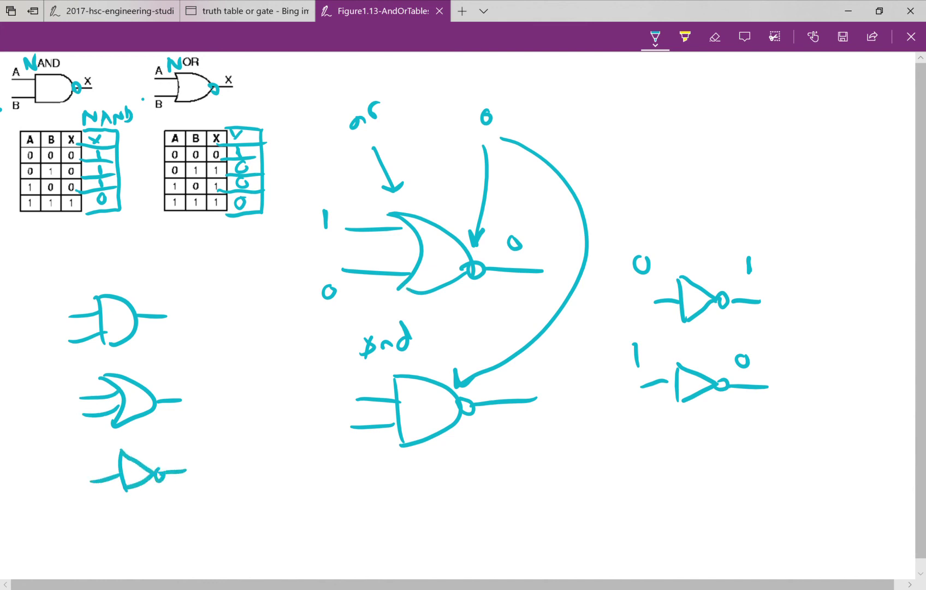
{"action": "mouse_move", "coordinate": [76, 275]}
{"action": "left_mouse_down"}
{"action": "mouse_move", "coordinate": [88, 266]}
{"action": "mouse_move", "coordinate": [118, 432]}
{"action": "mouse_move", "coordinate": [181, 268]}
{"action": "mouse_move", "coordinate": [39, 361]}
{"action": "mouse_move", "coordinate": [145, 447]}
{"action": "mouse_move", "coordinate": [101, 464]}
{"action": "mouse_move", "coordinate": [180, 447]}
{"action": "mouse_move", "coordinate": [82, 481]}
{"action": "left_mouse_up"}
Loop around the middle NOR gate and ink over its back curve and output bubble.
{"action": "left_click_drag", "start_coordinate": [39, 89], "coordinate": [43, 96]}
{"action": "left_click", "coordinate": [216, 108]}
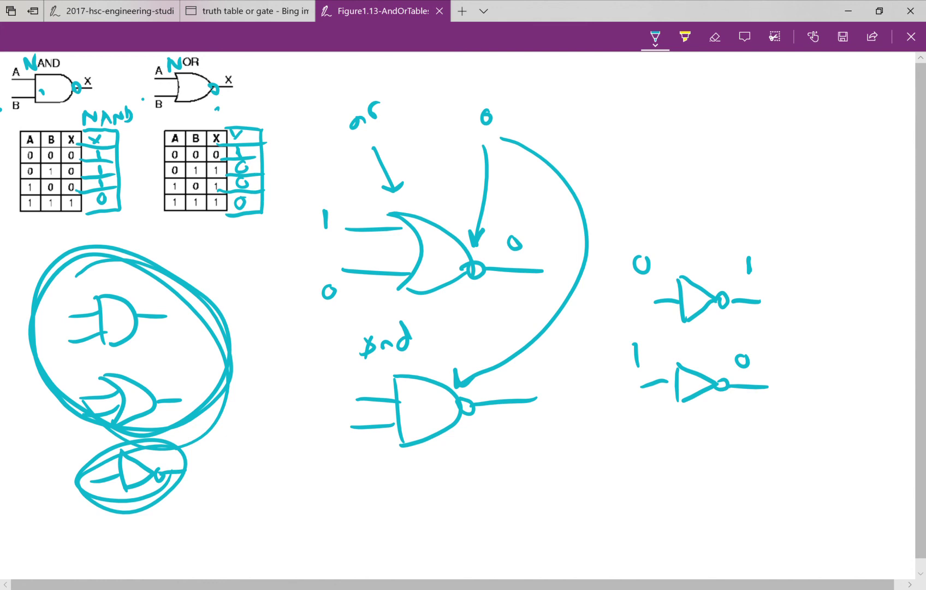
{"action": "mouse_move", "coordinate": [404, 285]}
{"action": "left_mouse_down"}
{"action": "mouse_move", "coordinate": [462, 220]}
{"action": "mouse_move", "coordinate": [462, 313]}
{"action": "mouse_move", "coordinate": [325, 291]}
{"action": "mouse_move", "coordinate": [324, 220]}
{"action": "mouse_move", "coordinate": [426, 207]}
{"action": "left_mouse_up"}
{"action": "left_click_drag", "start_coordinate": [461, 267], "coordinate": [466, 272]}
{"action": "mouse_move", "coordinate": [412, 224]}
{"action": "left_mouse_down"}
{"action": "mouse_move", "coordinate": [461, 284]}
{"action": "mouse_move", "coordinate": [423, 298]}
{"action": "mouse_move", "coordinate": [537, 268]}
{"action": "left_mouse_up"}
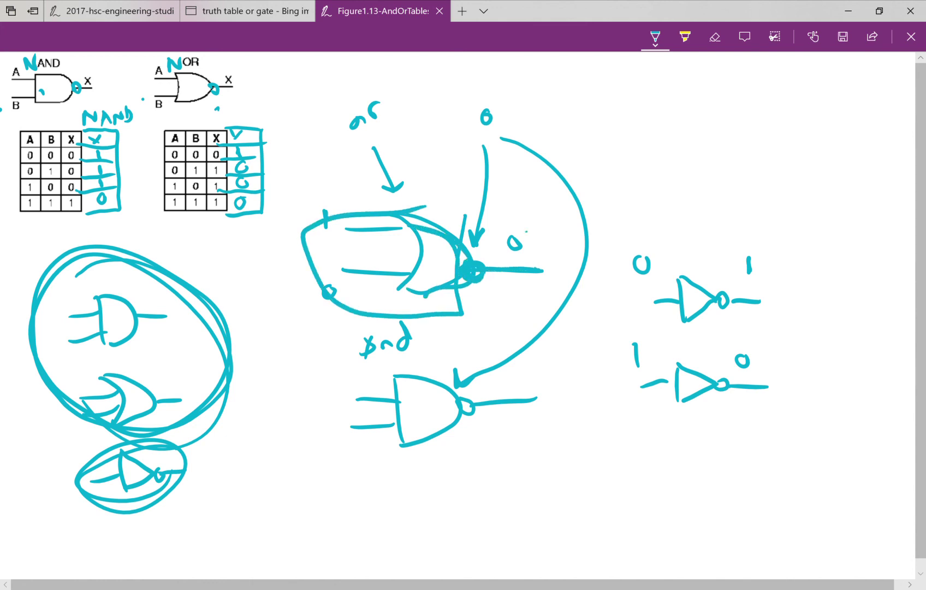